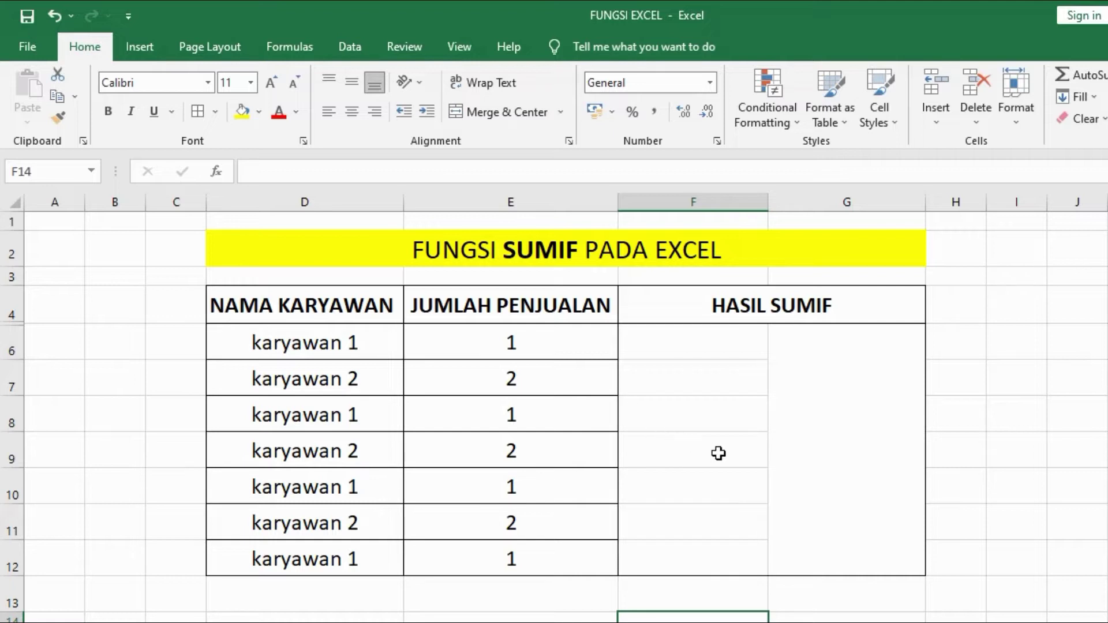
- Select the merged HASIL SUMIF cell G6:G12 and begin the formula with =sumif(
{"action": "left_click", "coordinate": [850, 412]}
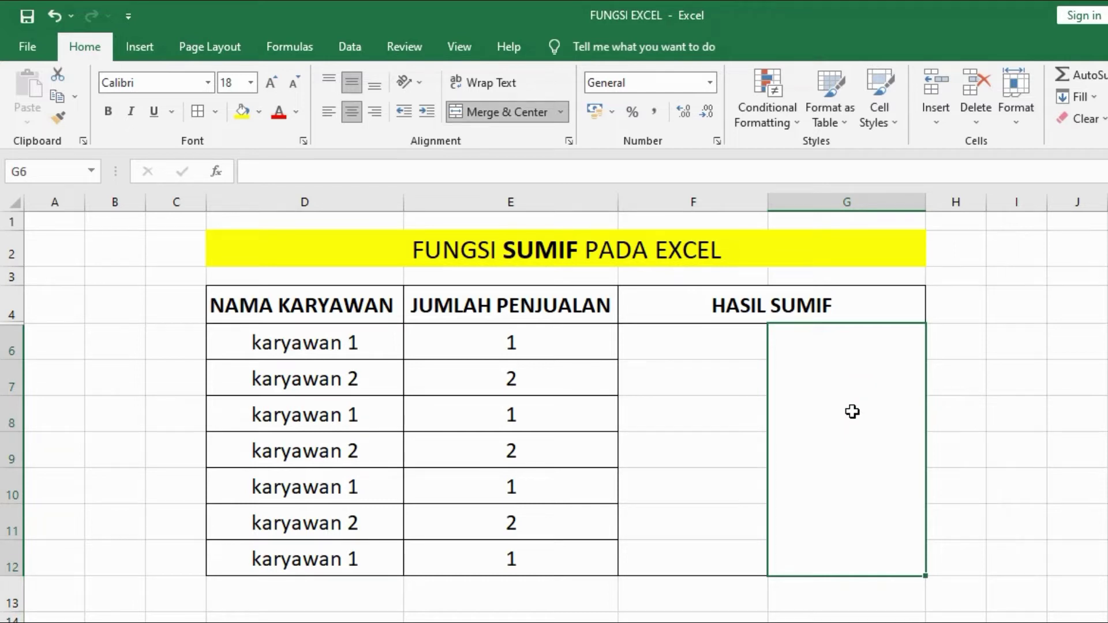
{"action": "type", "text": "="}
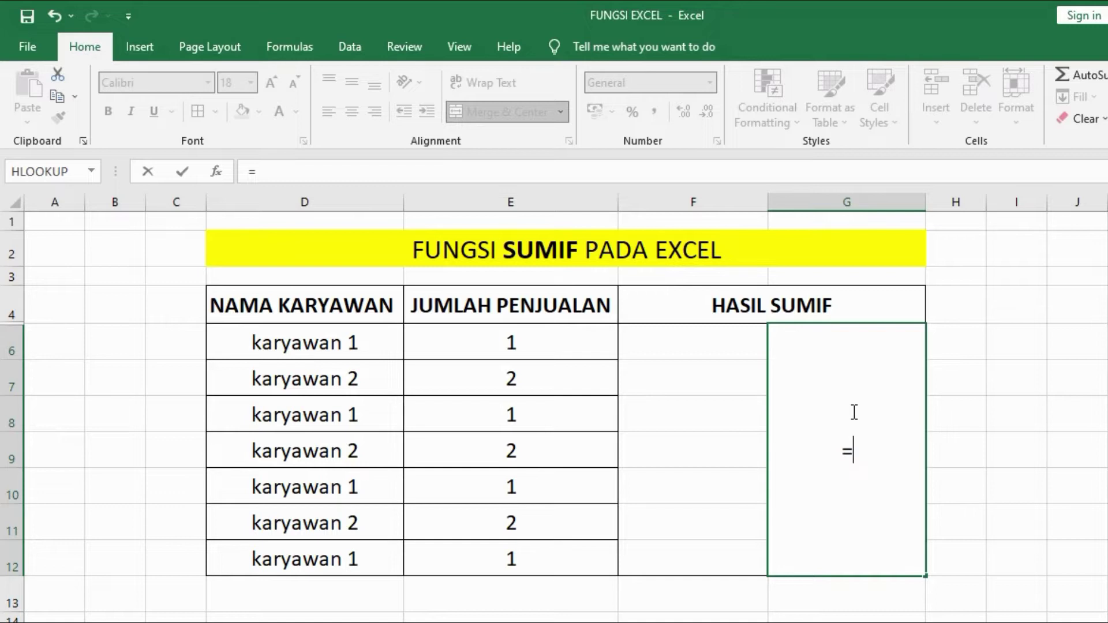
{"action": "type", "text": "sumif"}
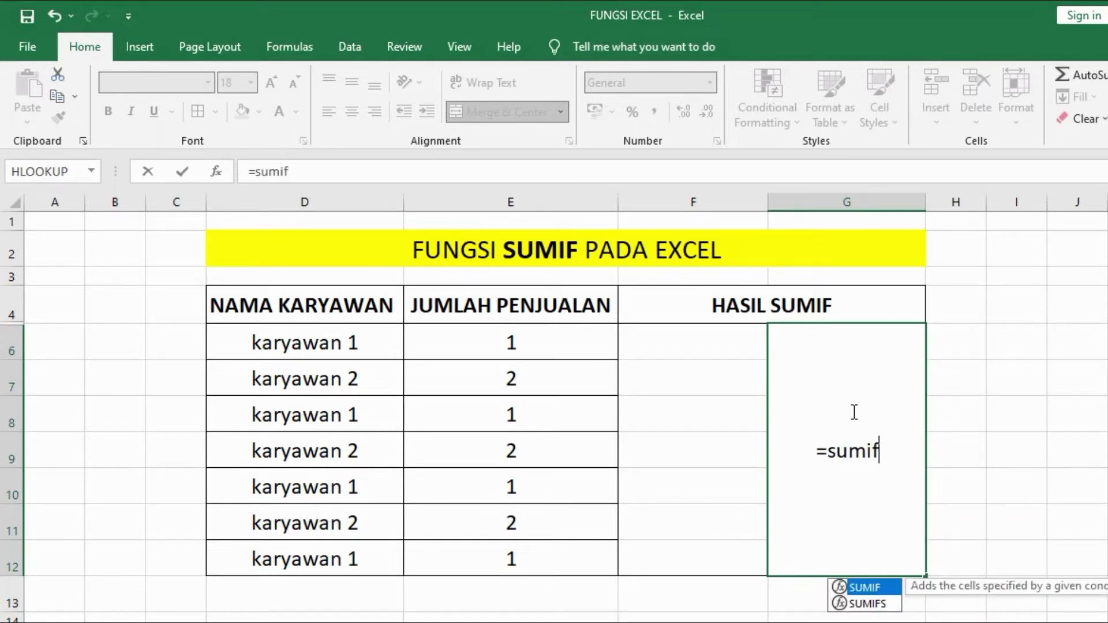
{"action": "type", "text": "("}
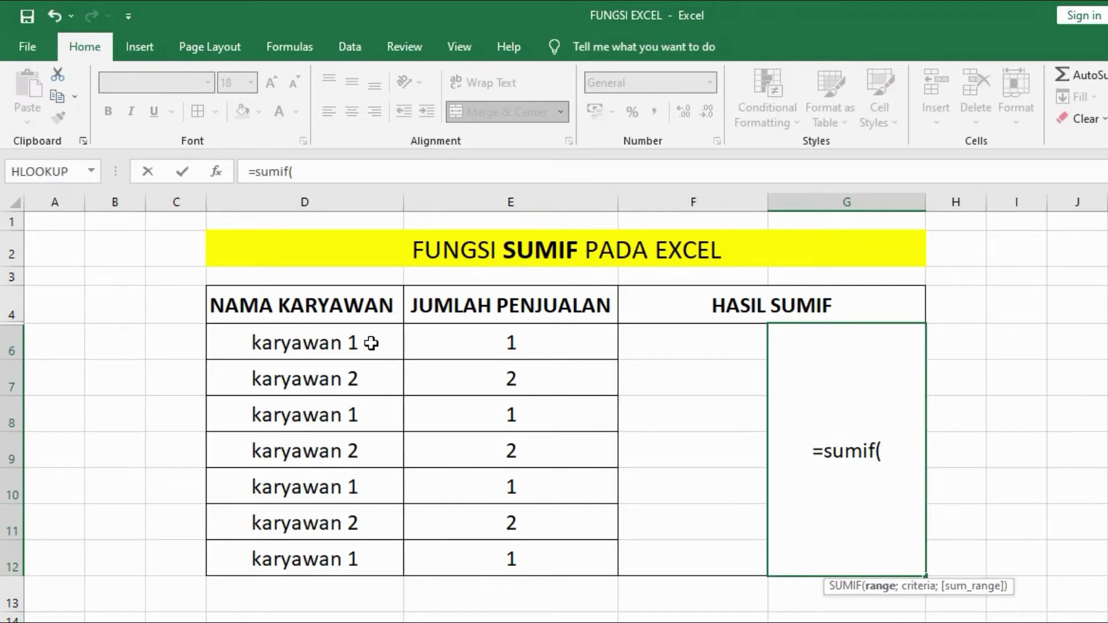
- Complete the formula as =sumif(D6:D12;"karyawan 1";E6:E12) so the cell shows 4
{"action": "left_click_drag", "start_coordinate": [371, 344], "coordinate": [361, 554]}
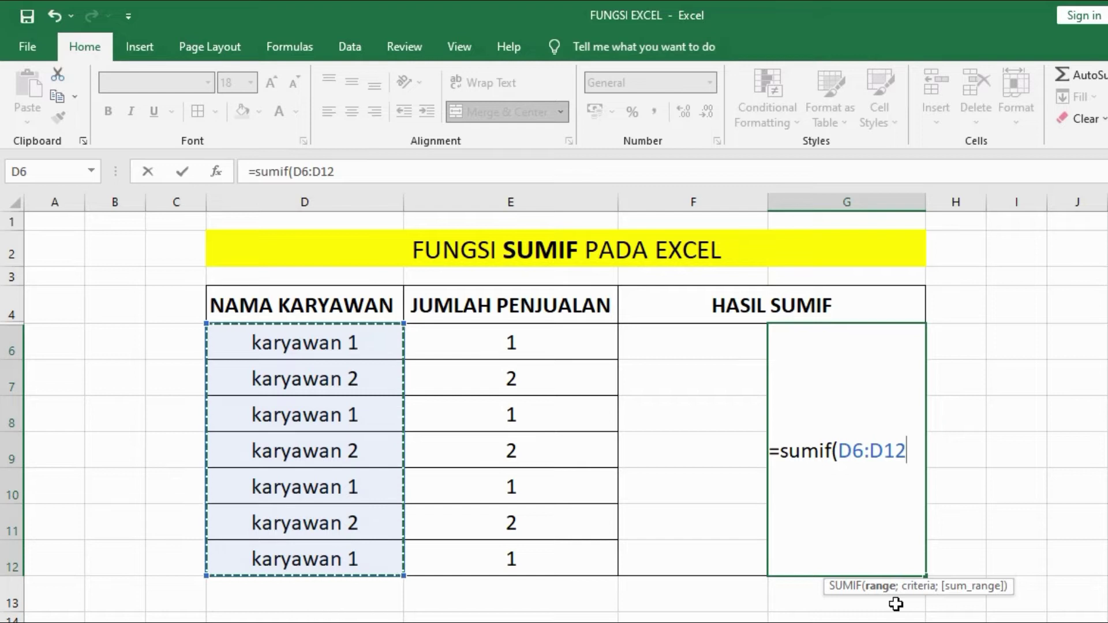
{"action": "type", "text": ";"}
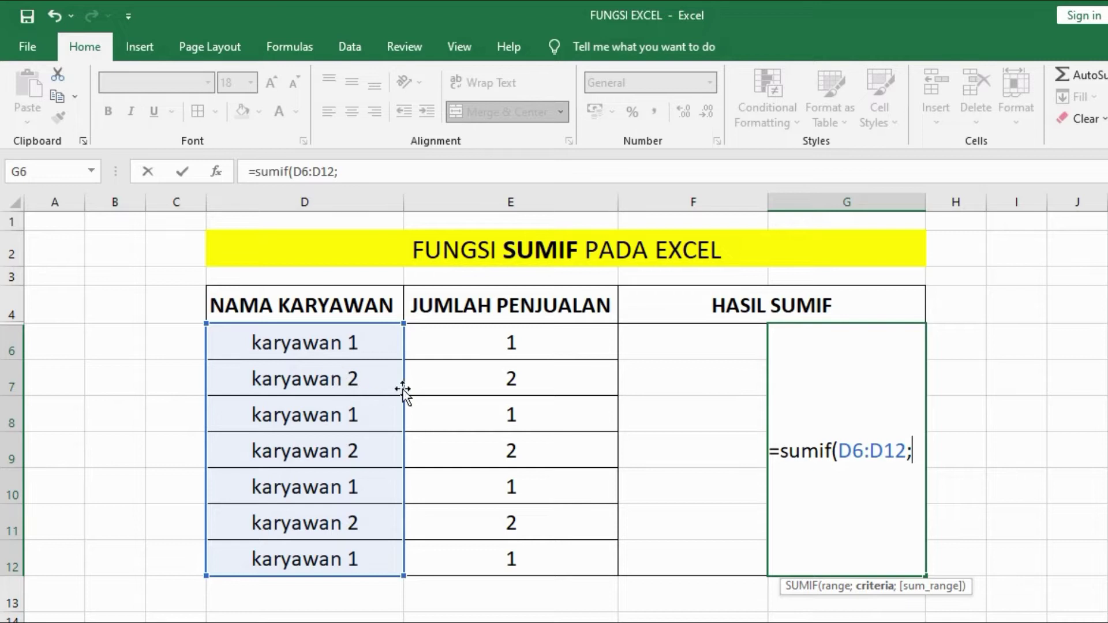
{"action": "type", "text": "\"karyawan "}
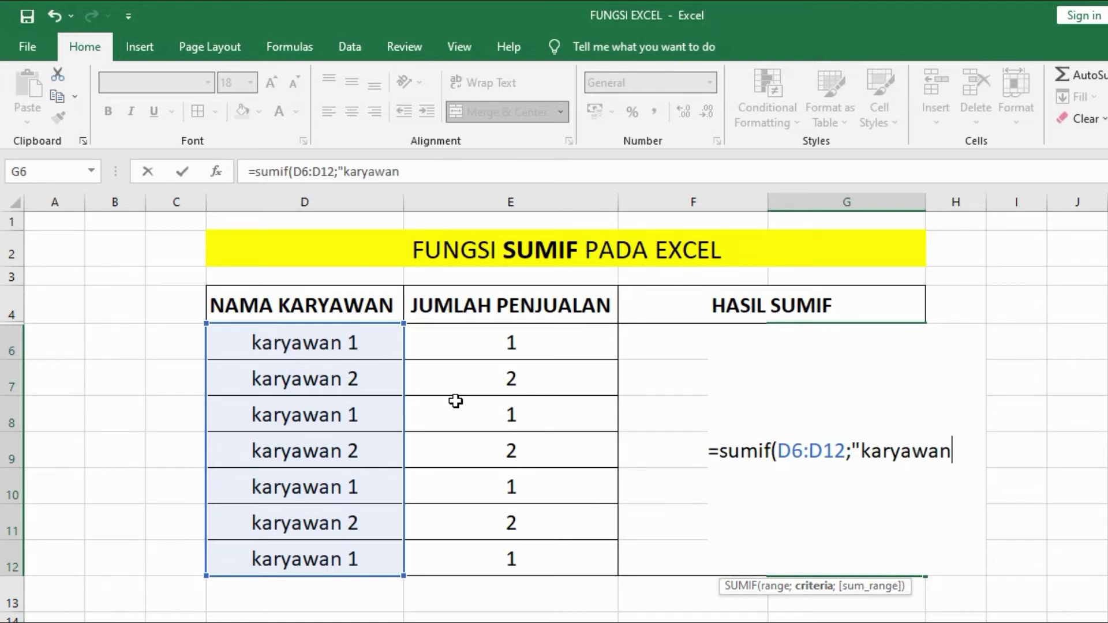
{"action": "type", "text": "1\""}
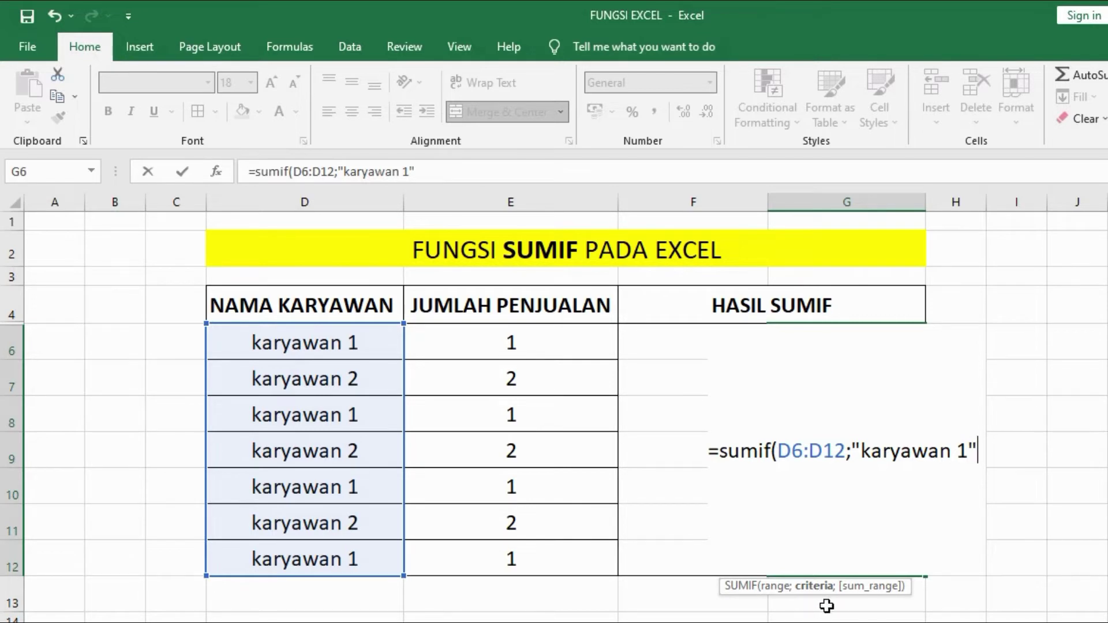
{"action": "type", "text": ";"}
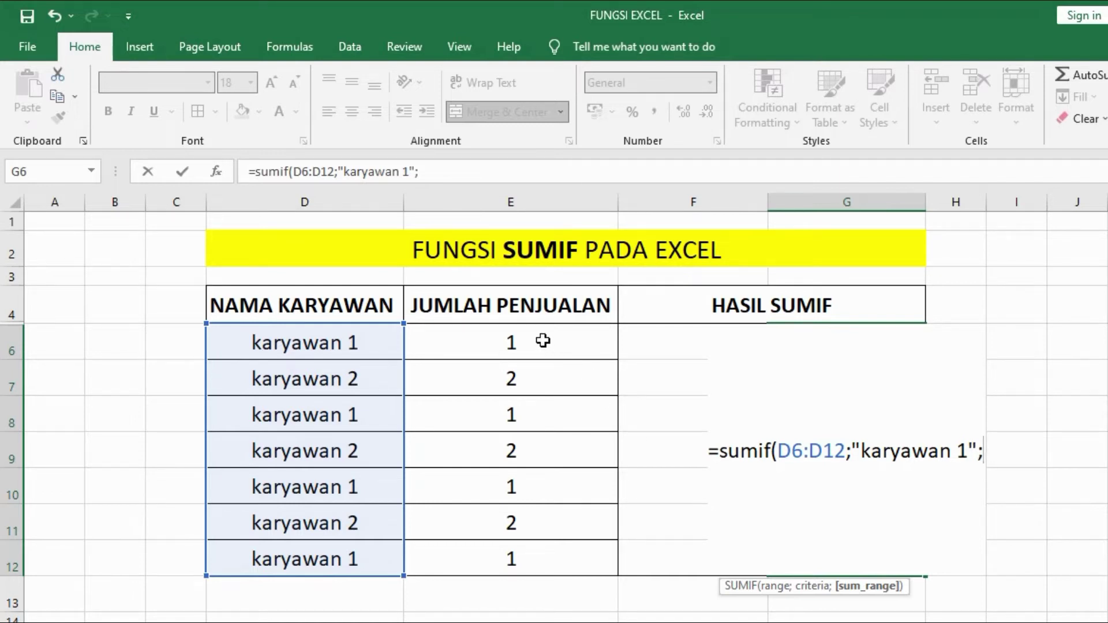
{"action": "left_click_drag", "start_coordinate": [543, 340], "coordinate": [540, 551]}
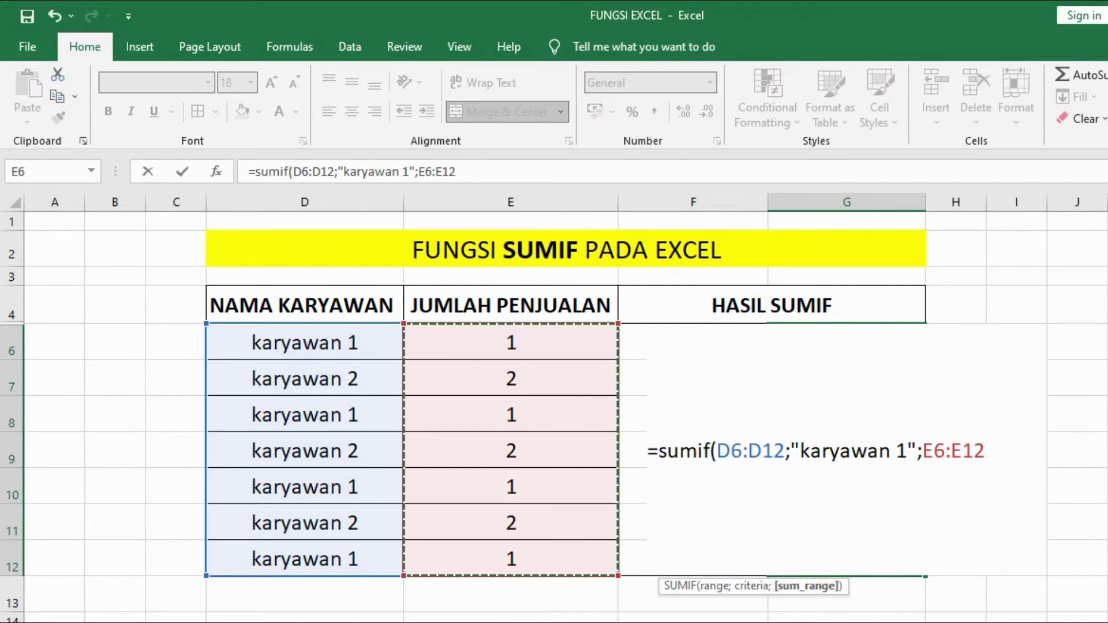
{"action": "type", "text": ")"}
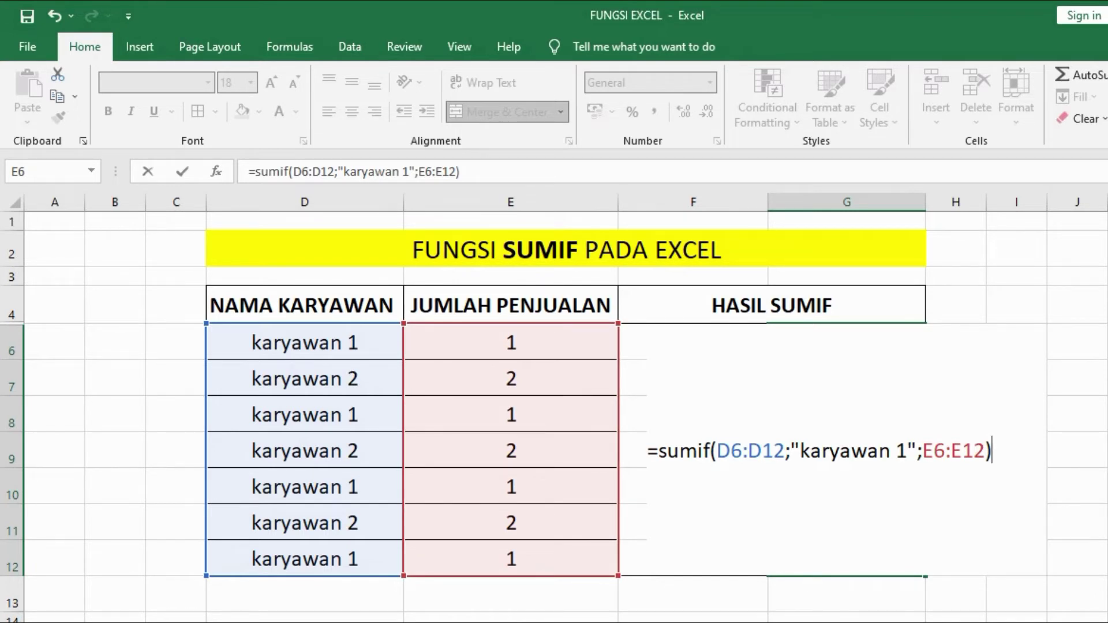
{"action": "key", "text": "Return"}
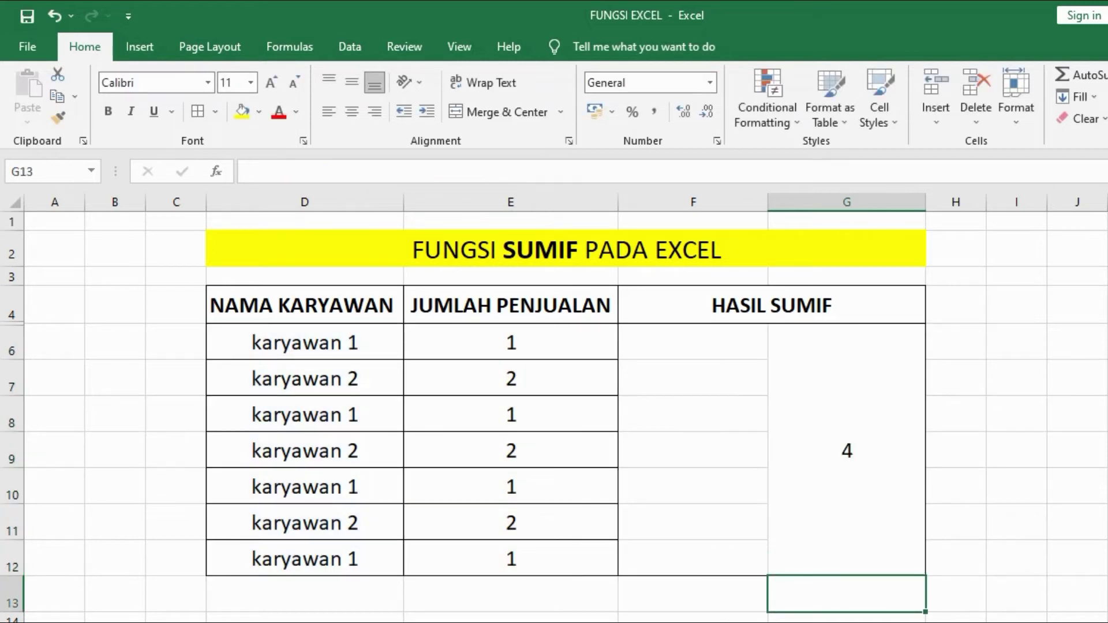
{"action": "left_click", "coordinate": [878, 487]}
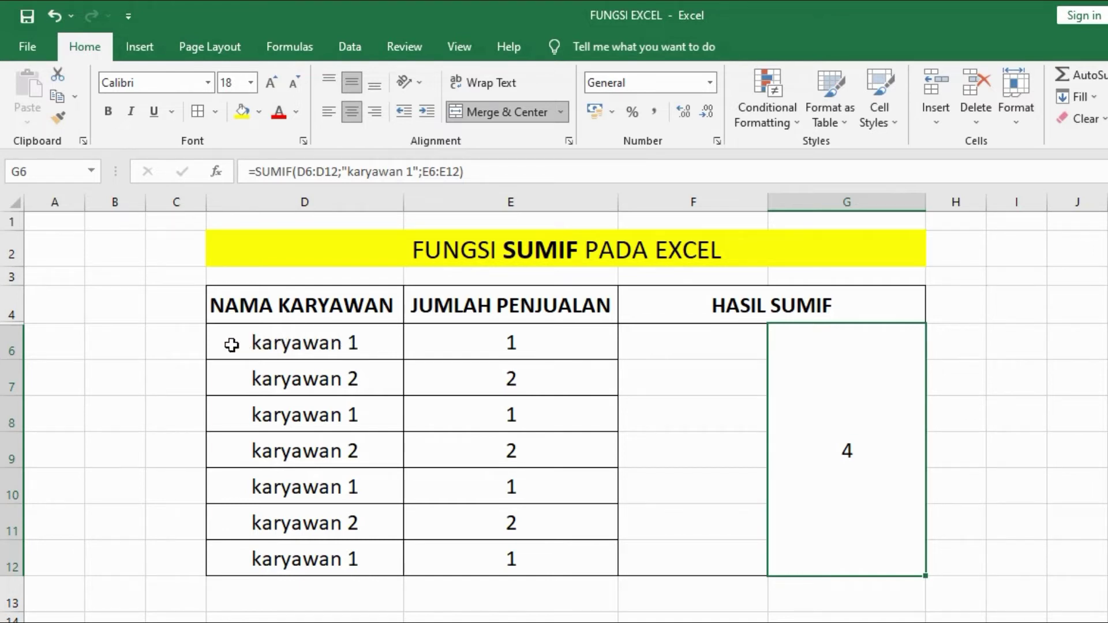
{"action": "left_click", "coordinate": [301, 345]}
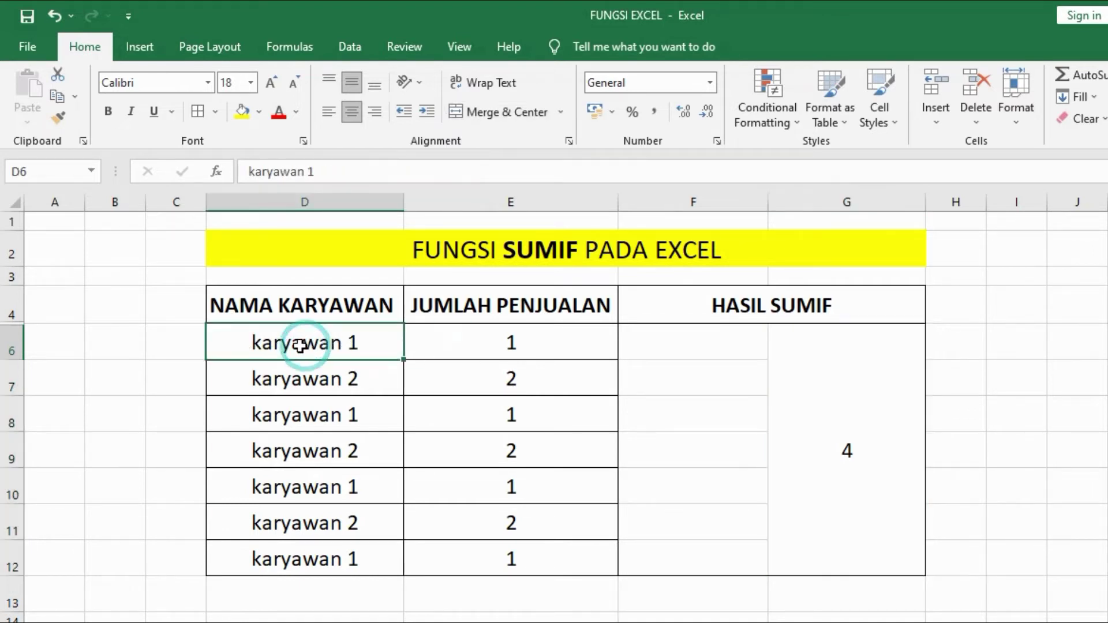
{"action": "left_click", "coordinate": [311, 424]}
{"action": "left_click", "coordinate": [367, 346]}
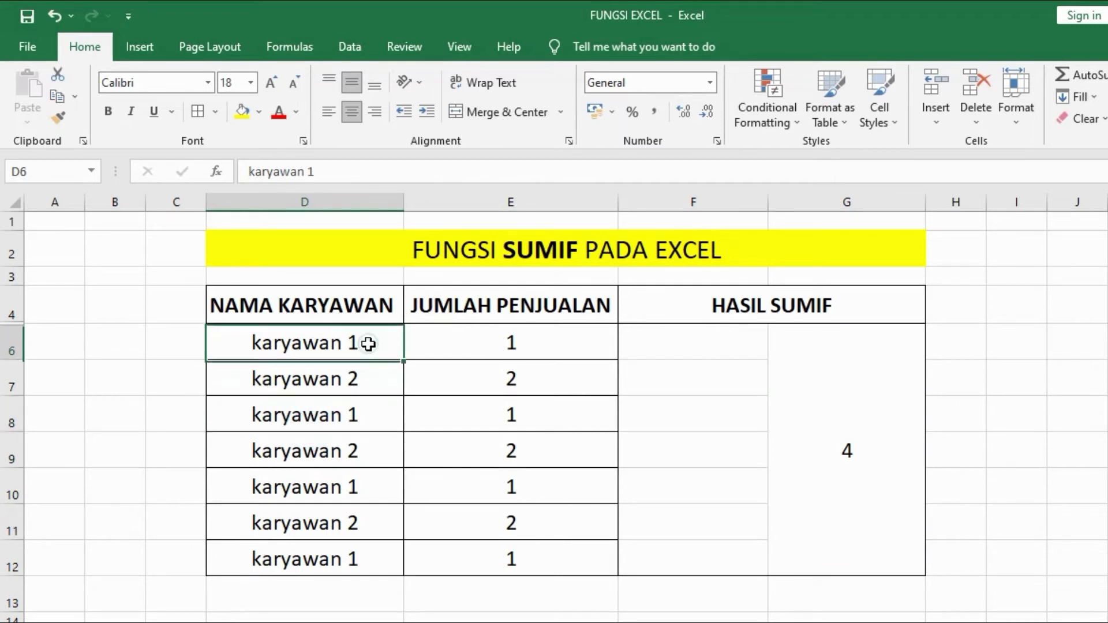
{"action": "left_click", "coordinate": [371, 420]}
{"action": "left_click", "coordinate": [371, 486]}
{"action": "left_click", "coordinate": [376, 561]}
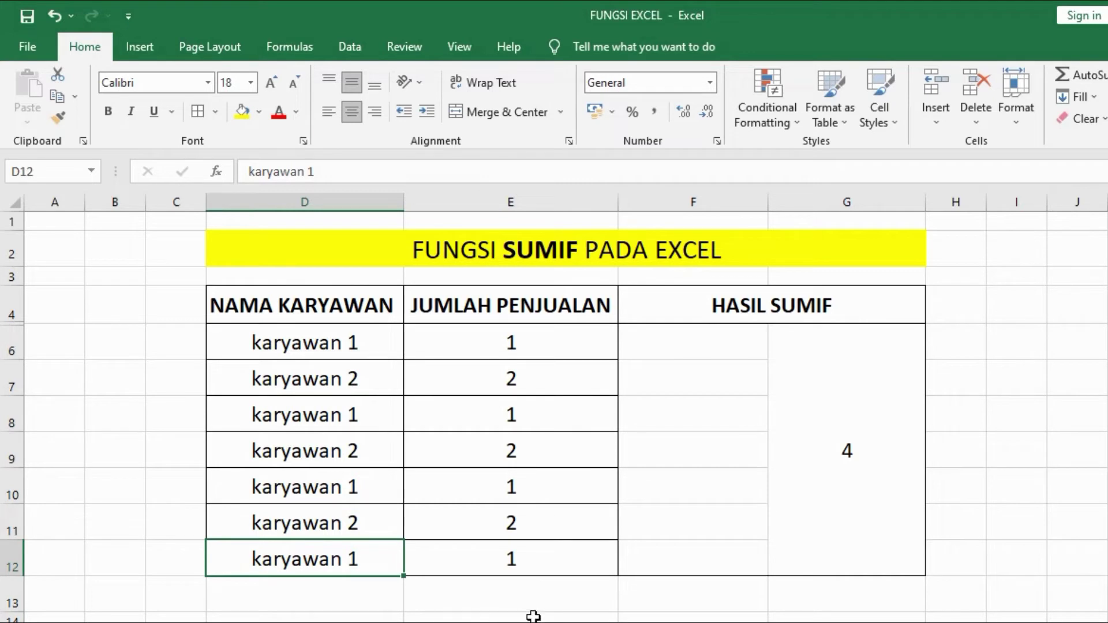
{"action": "left_click", "coordinate": [538, 341]}
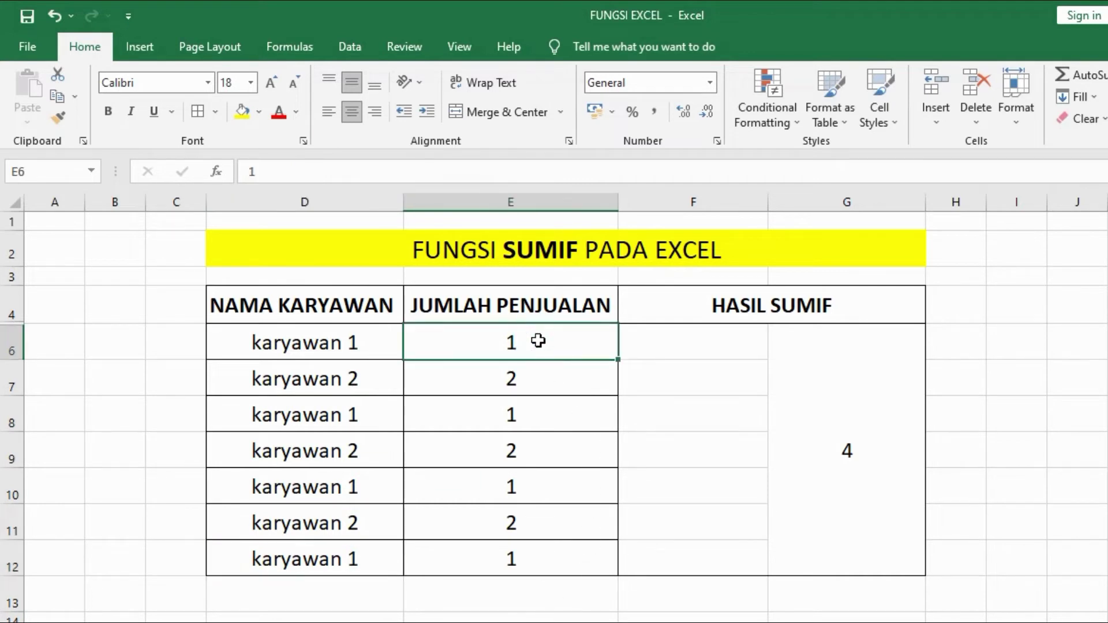
{"action": "left_click", "coordinate": [555, 421]}
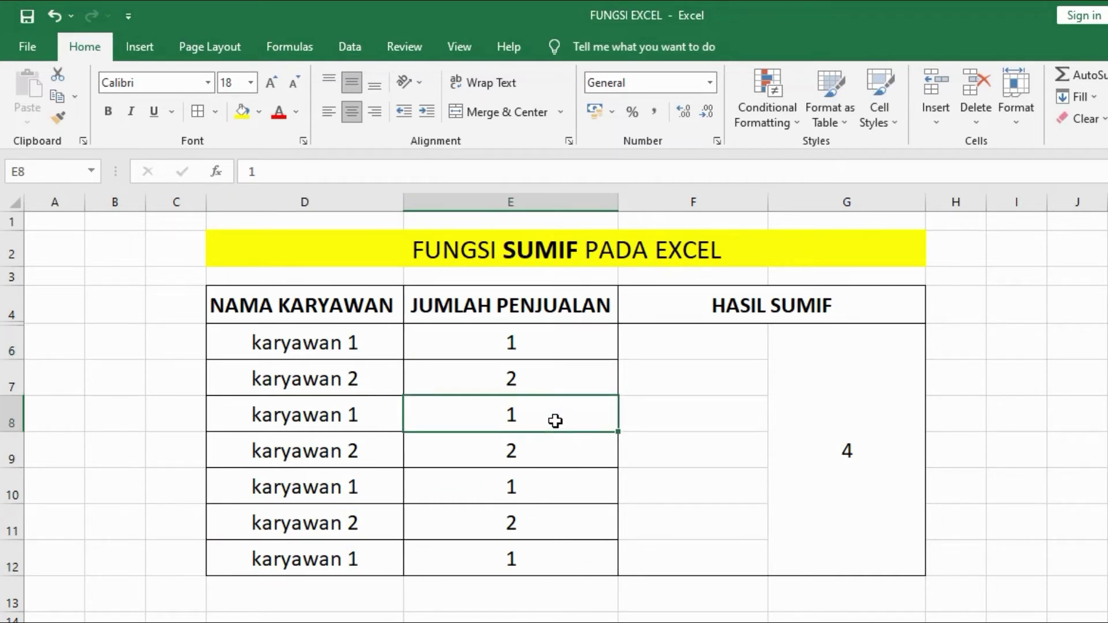
{"action": "left_click", "coordinate": [564, 483]}
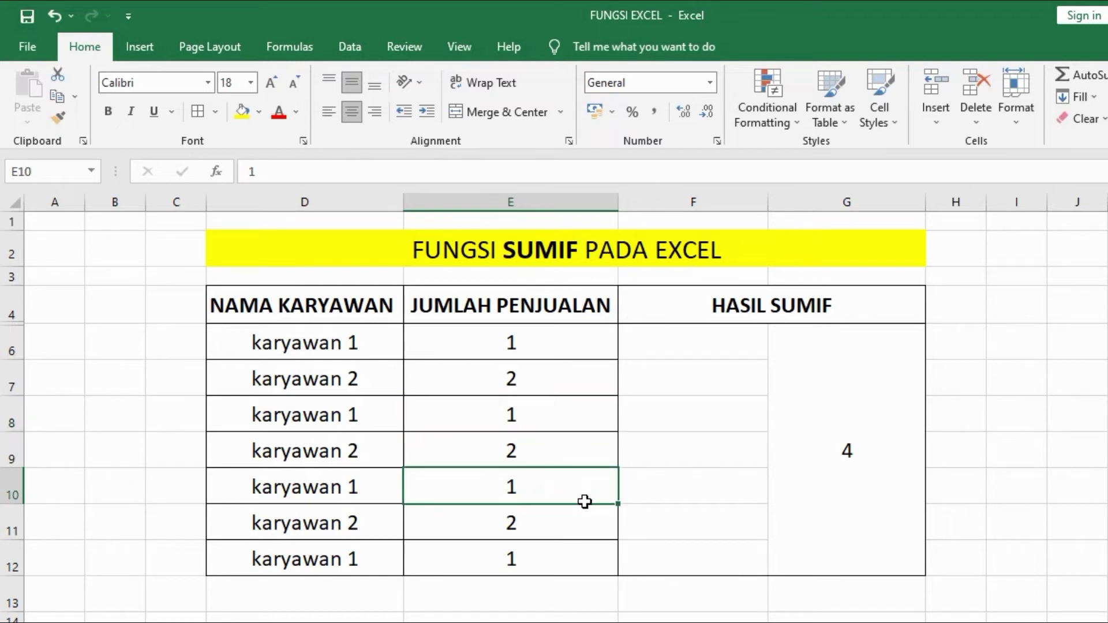
{"action": "left_click", "coordinate": [558, 558]}
{"action": "left_click", "coordinate": [847, 485]}
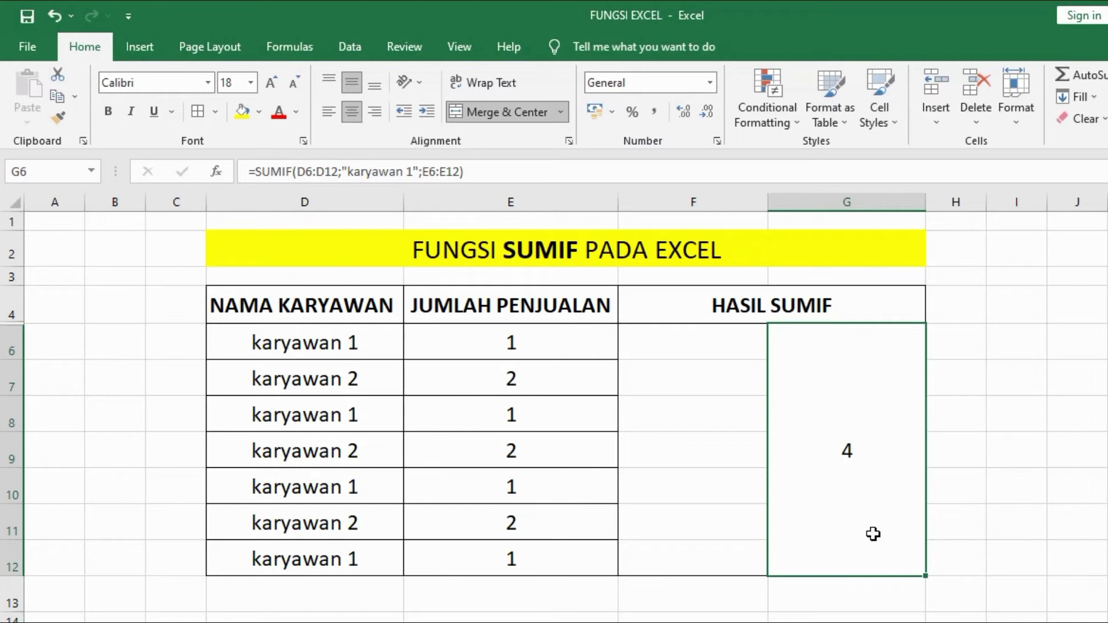
- Change the SUMIF criterion from "karyawan 1" to "karyawan 2" so the cell shows 6
{"action": "double_click", "coordinate": [871, 489]}
{"action": "left_click", "coordinate": [917, 449]}
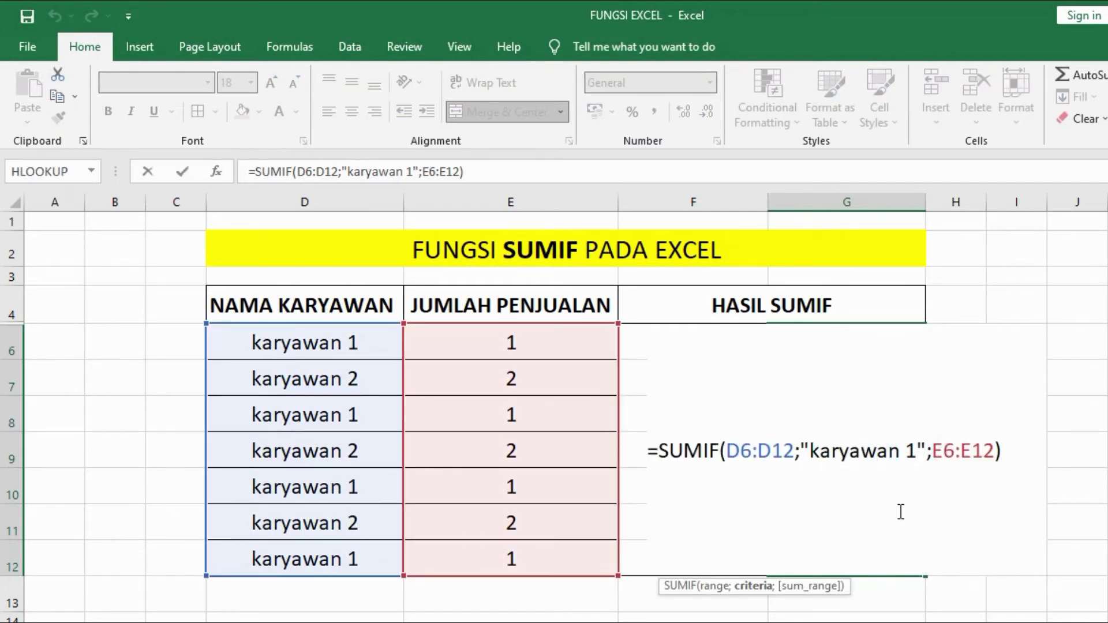
{"action": "type", "text": "\\"}
{"action": "key", "text": "BackSpace"}
{"action": "key", "text": "BackSpace"}
{"action": "type", "text": "2"}
{"action": "key", "text": "Return"}
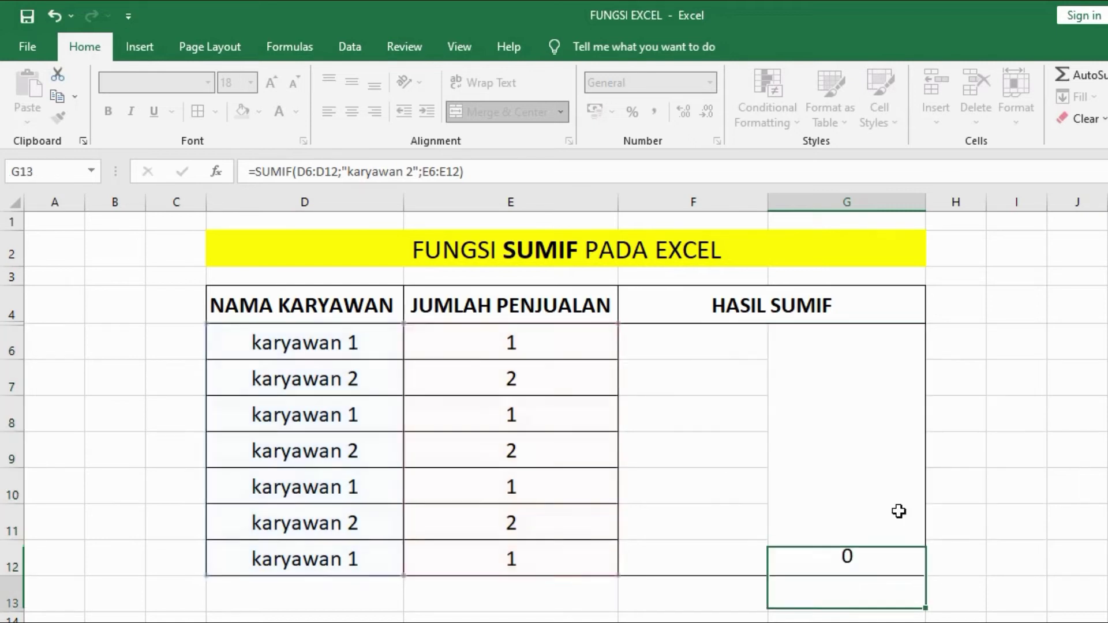
{"action": "left_click", "coordinate": [899, 511]}
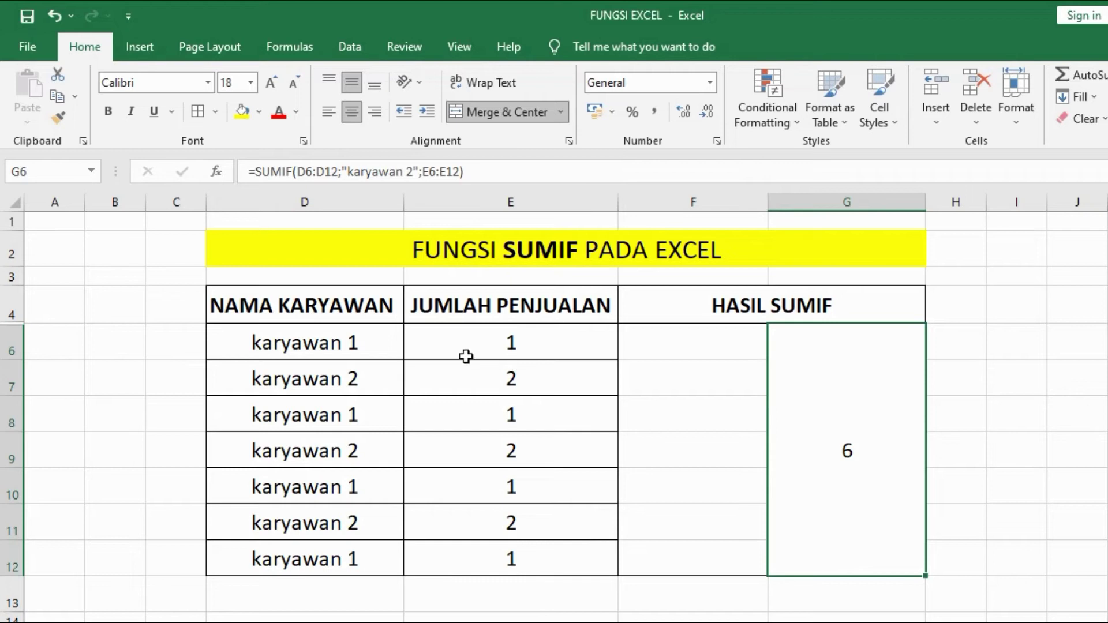
{"action": "left_click", "coordinate": [358, 383]}
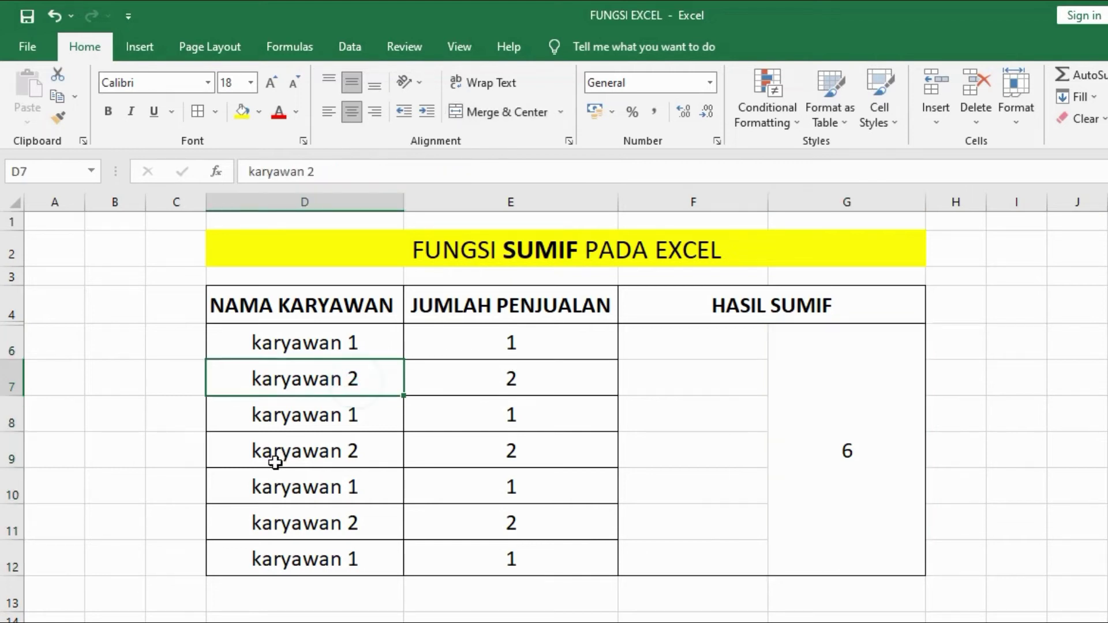
{"action": "left_click", "coordinate": [356, 456]}
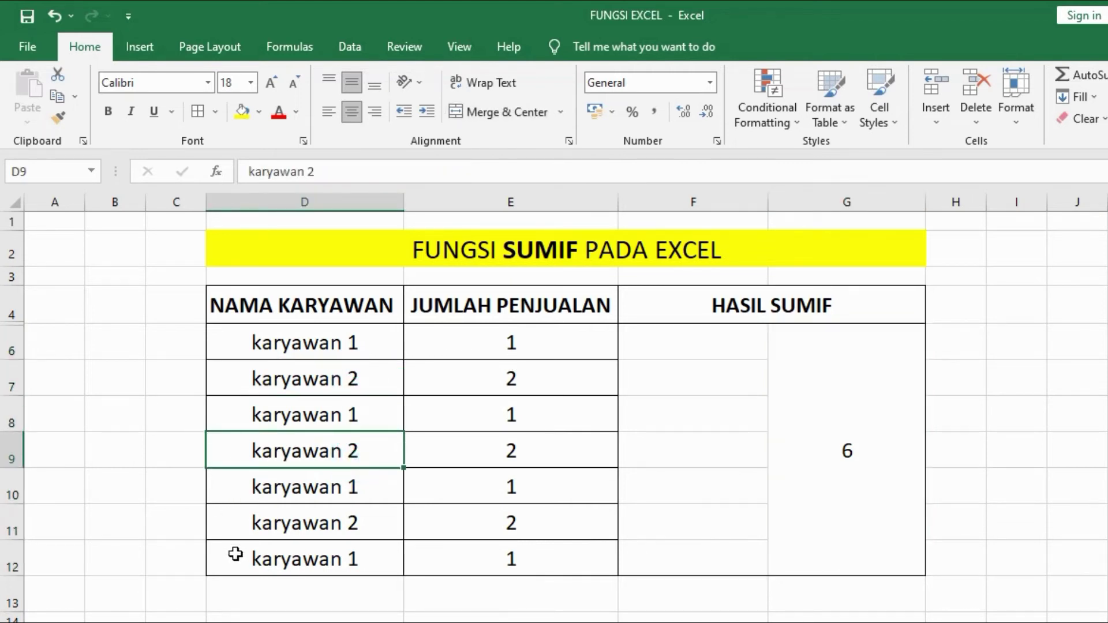
{"action": "left_click", "coordinate": [346, 525]}
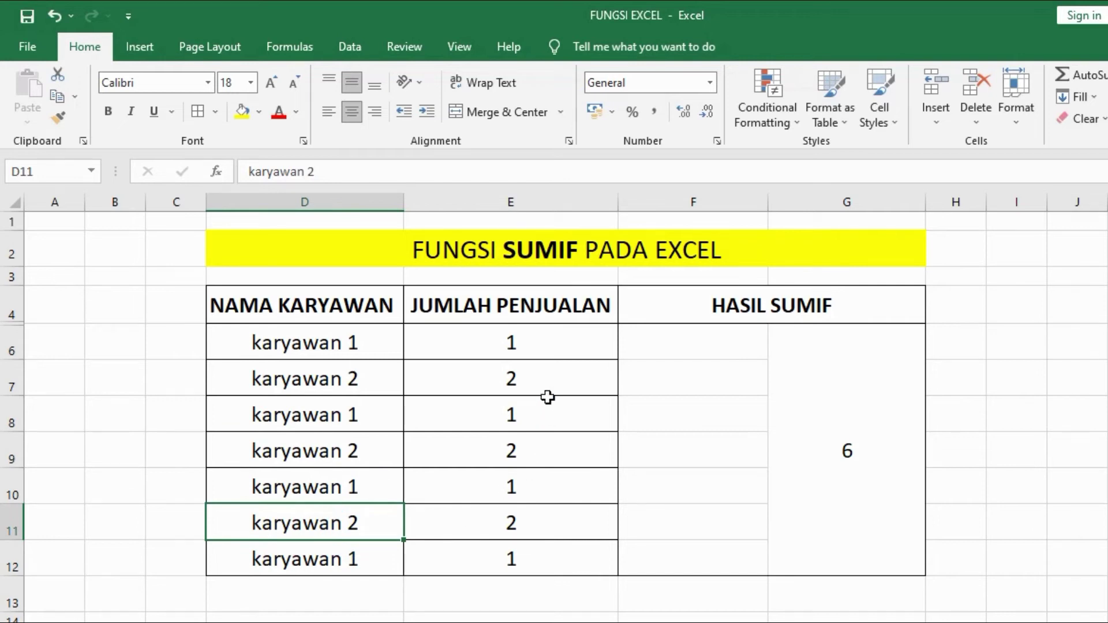
{"action": "left_click", "coordinate": [542, 379]}
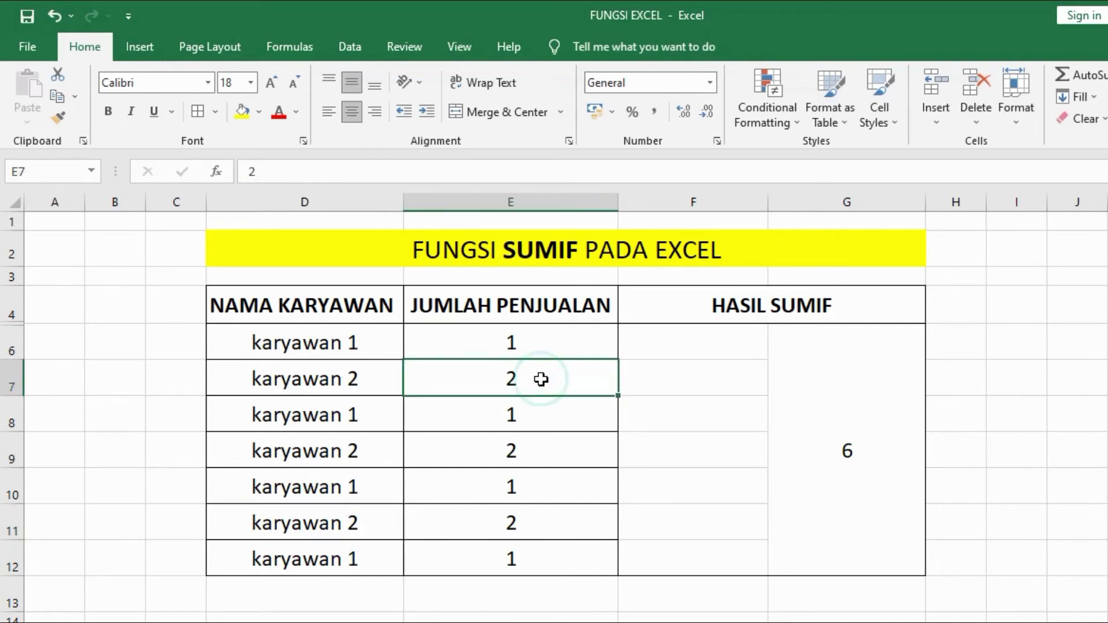
{"action": "left_click", "coordinate": [546, 451]}
{"action": "left_click", "coordinate": [541, 531]}
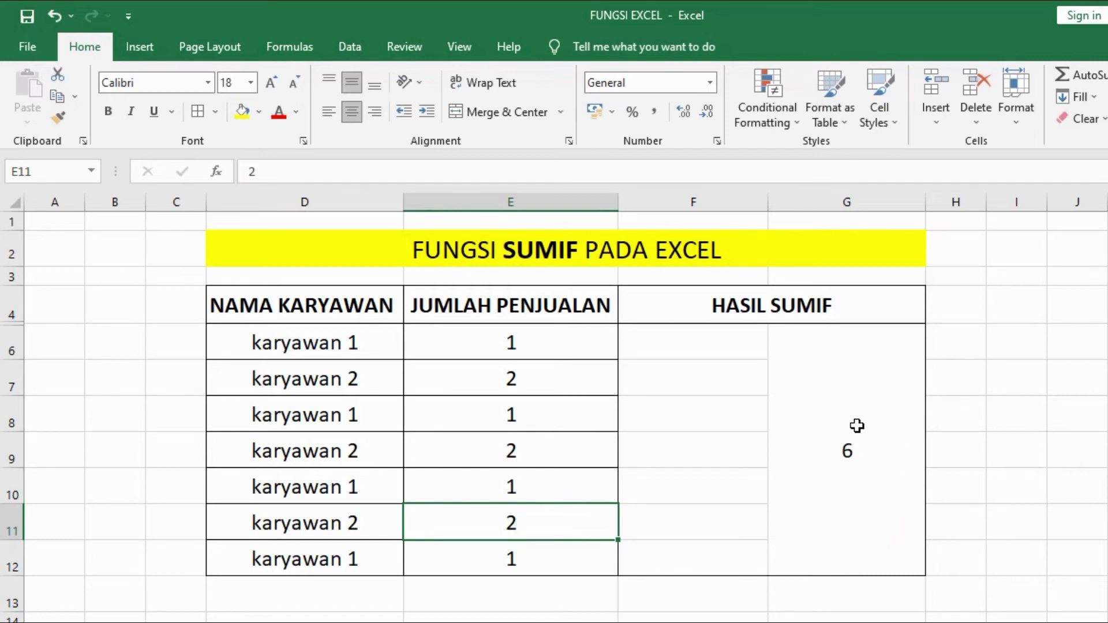
{"action": "left_click", "coordinate": [866, 489]}
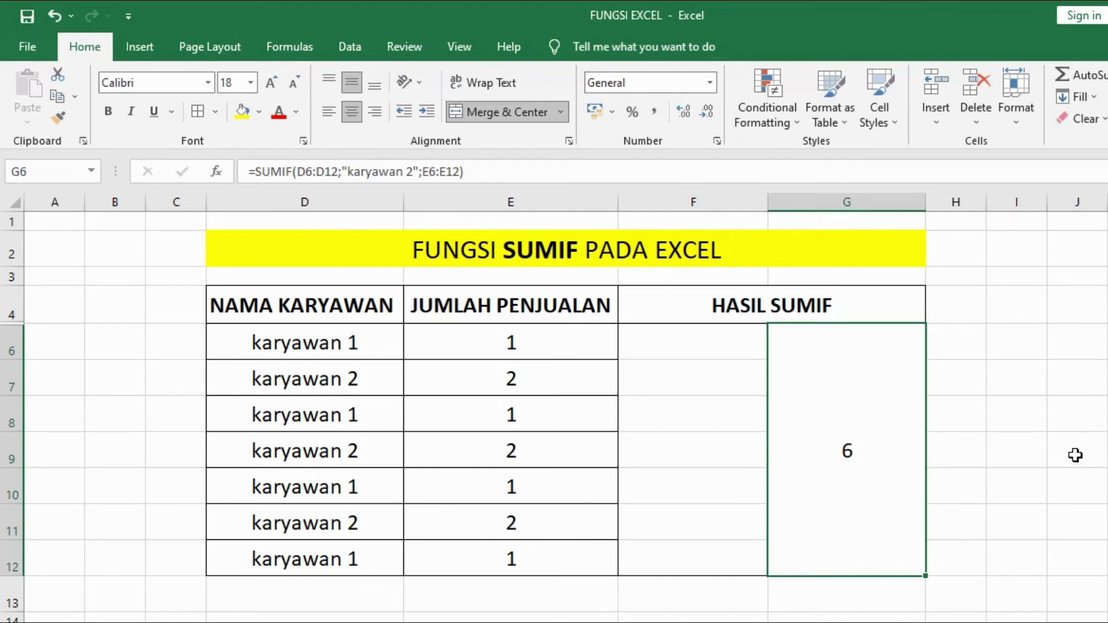
{"action": "key", "text": "Home"}
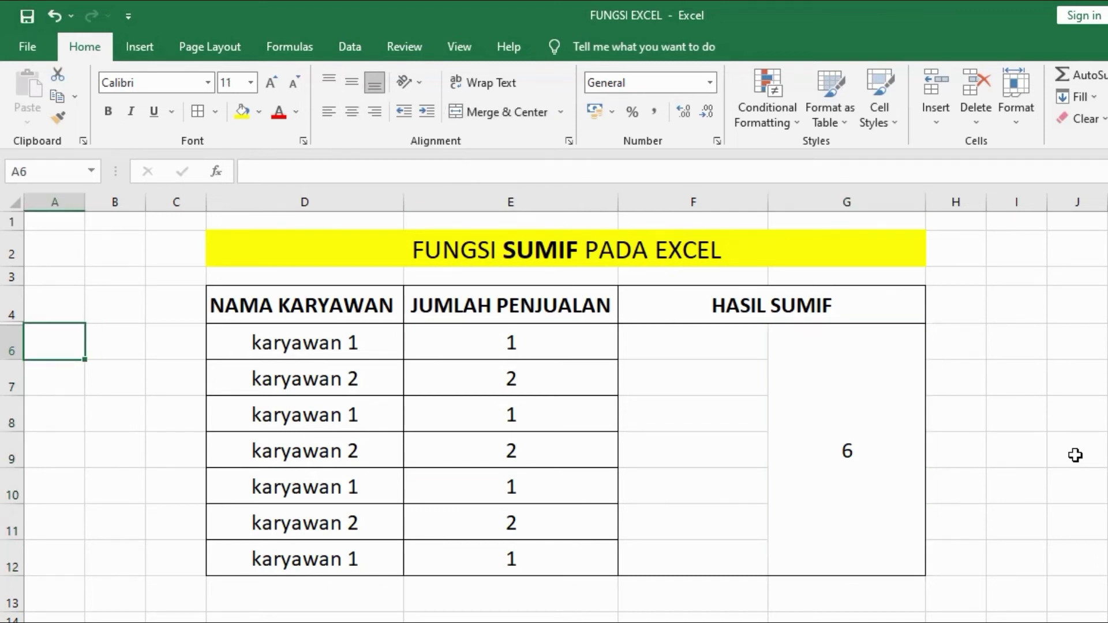
- Clear the HASIL SUMIF cell and enter =sumif(E6:E12;2) to total sales equal to 2
{"action": "left_click", "coordinate": [854, 480]}
{"action": "key", "text": "Delete"}
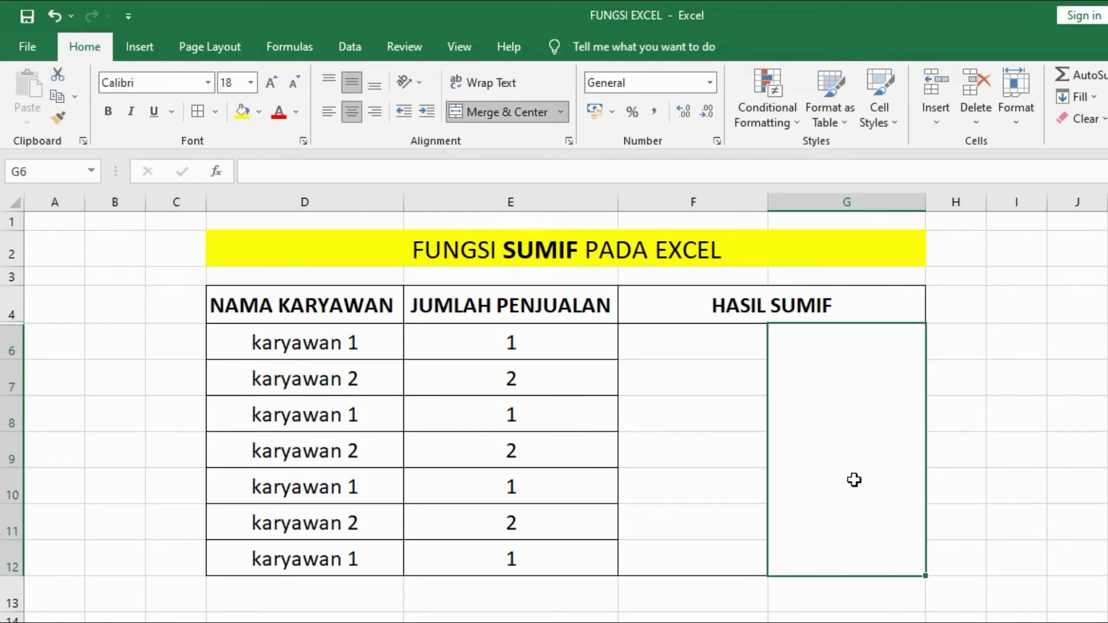
{"action": "type", "text": "=sumif"}
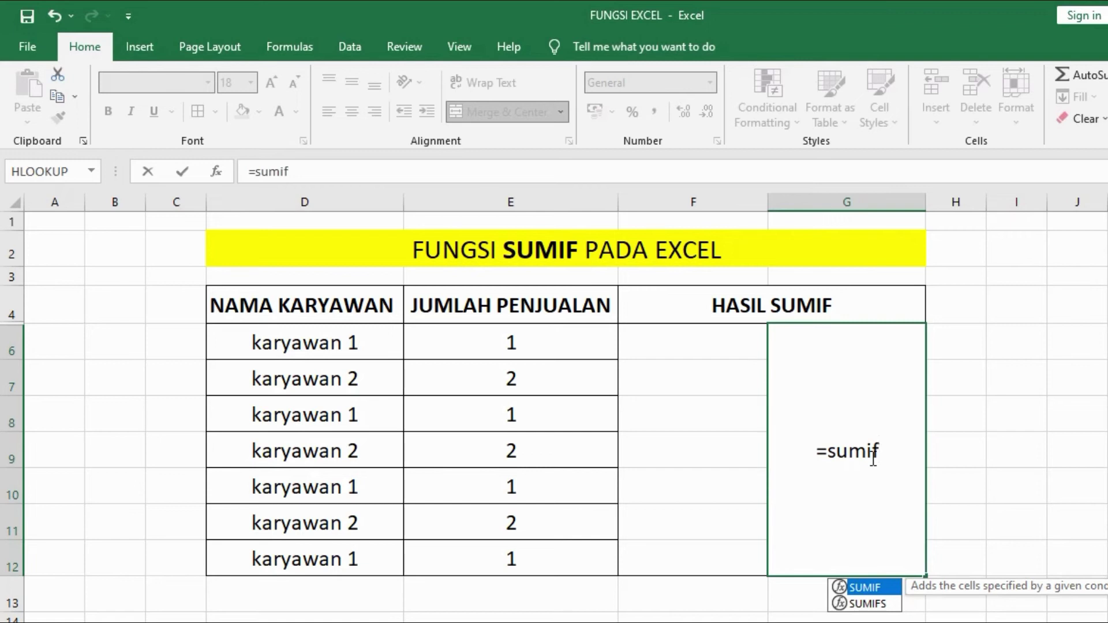
{"action": "type", "text": "("}
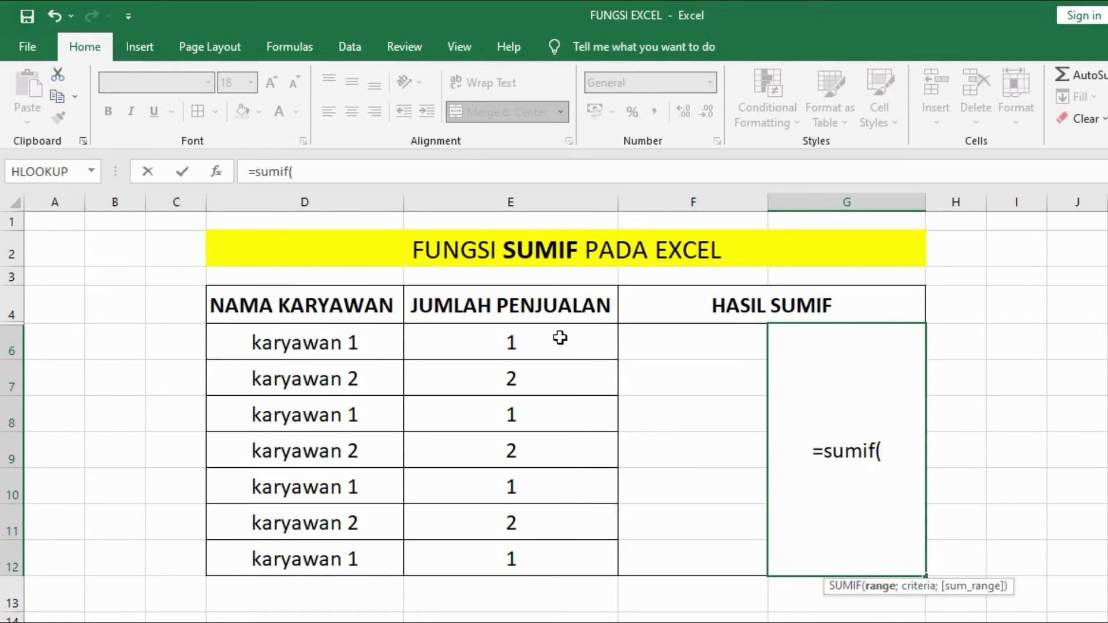
{"action": "left_click_drag", "start_coordinate": [560, 338], "coordinate": [553, 547]}
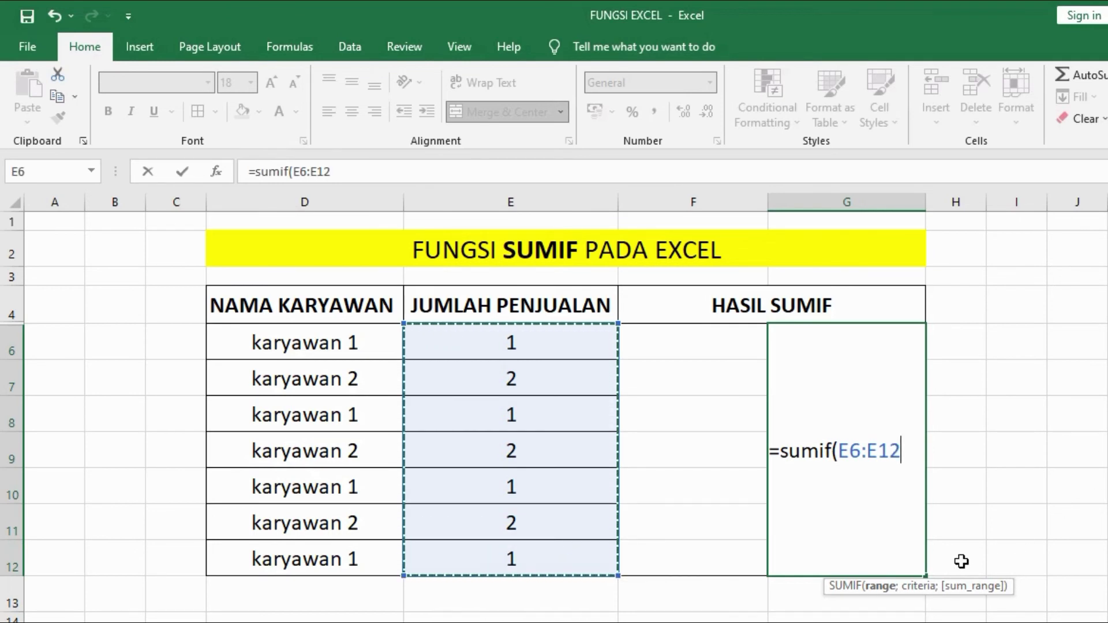
{"action": "type", "text": ";"}
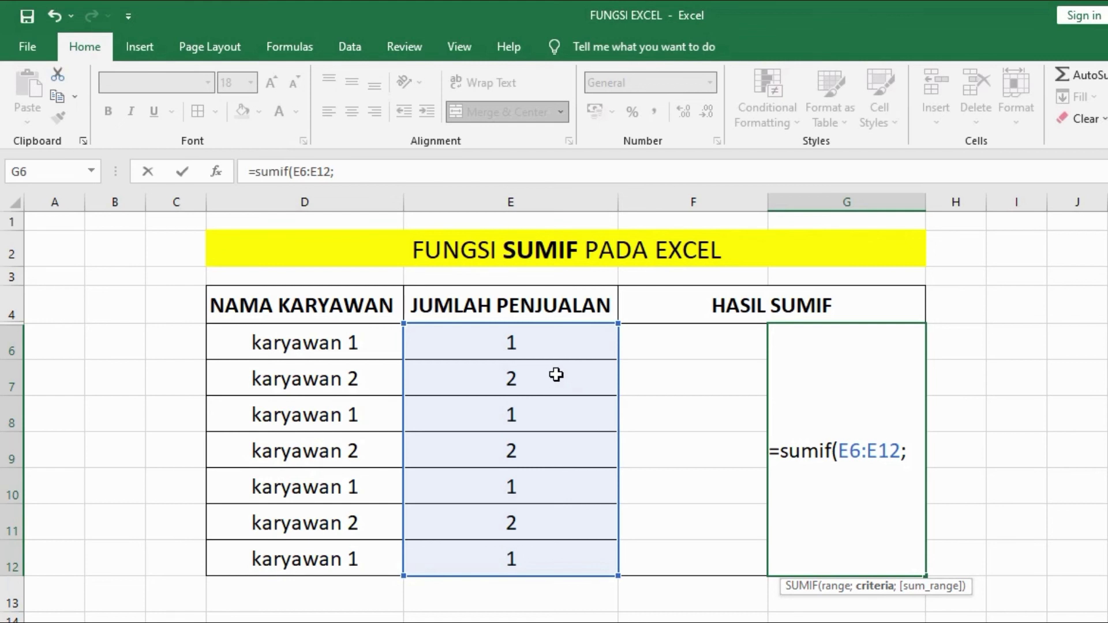
{"action": "type", "text": "2"}
{"action": "type", "text": ")"}
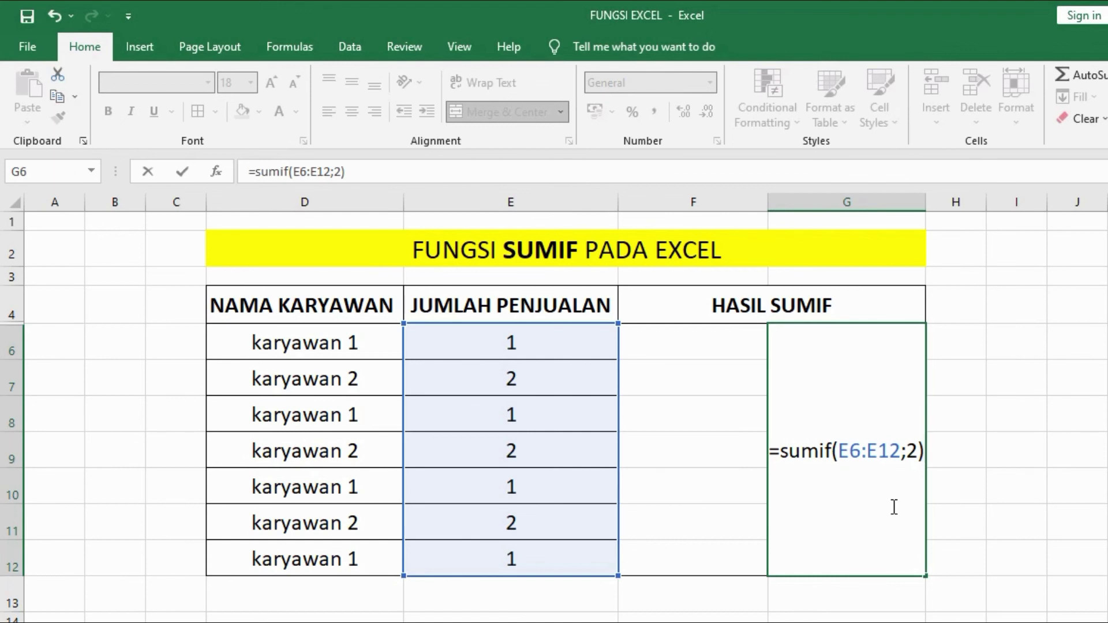
{"action": "key", "text": "Return"}
- Check the new formula and the sales values of 2 in E7, E9 and E11
{"action": "left_click", "coordinate": [899, 506]}
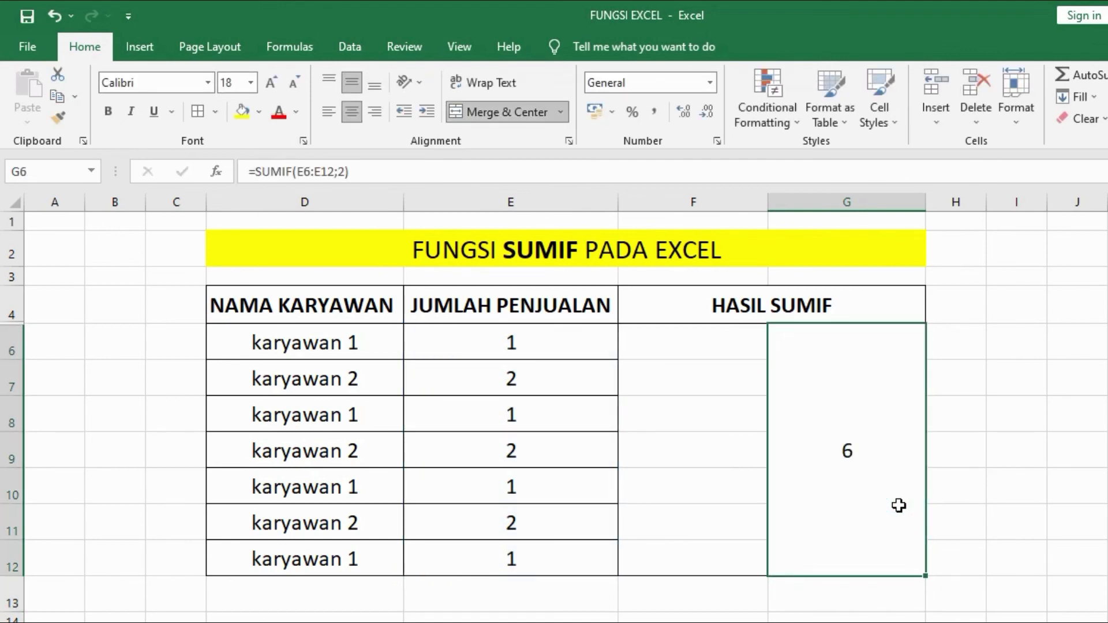
{"action": "left_click", "coordinate": [538, 375]}
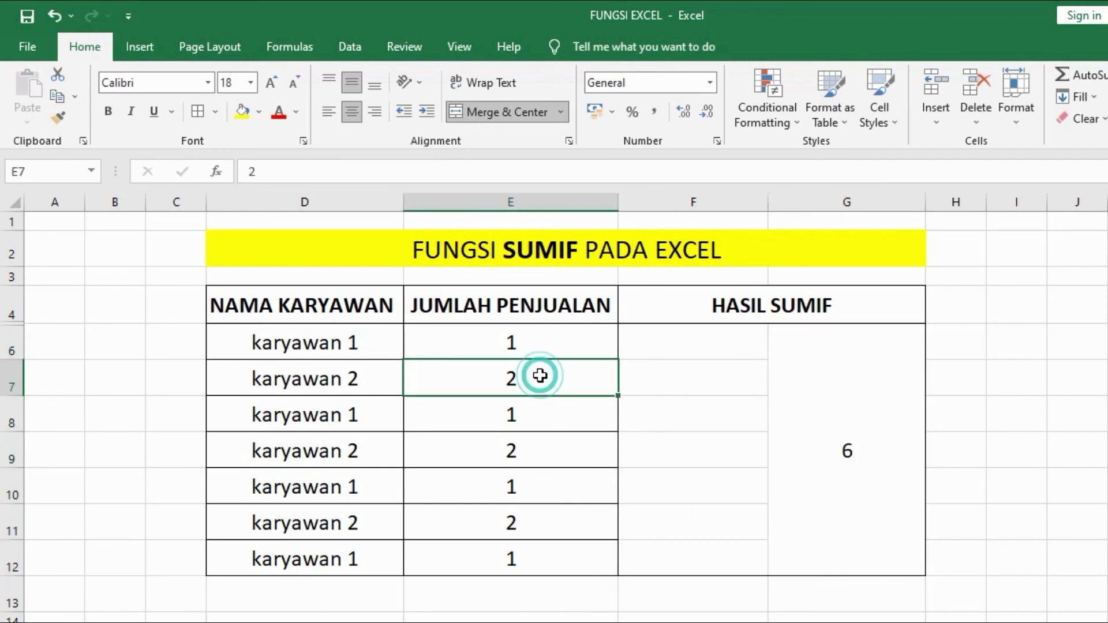
{"action": "left_click", "coordinate": [557, 453]}
{"action": "left_click", "coordinate": [555, 521]}
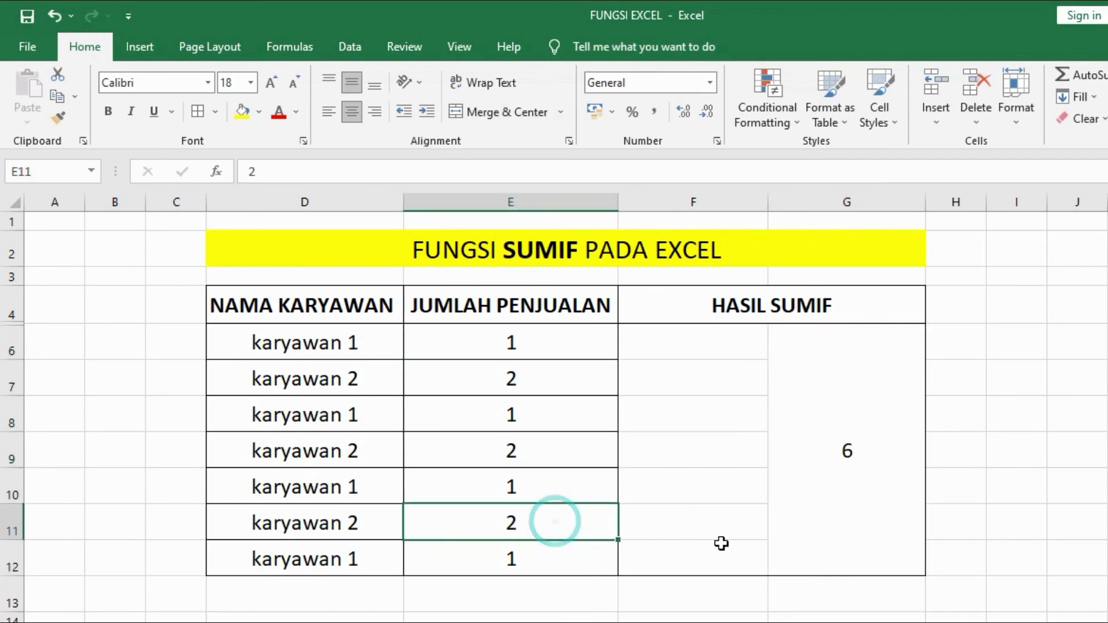
{"action": "left_click", "coordinate": [763, 544]}
- Change the SUMIF criterion from 2 to 1, making the result 4
{"action": "double_click", "coordinate": [881, 497]}
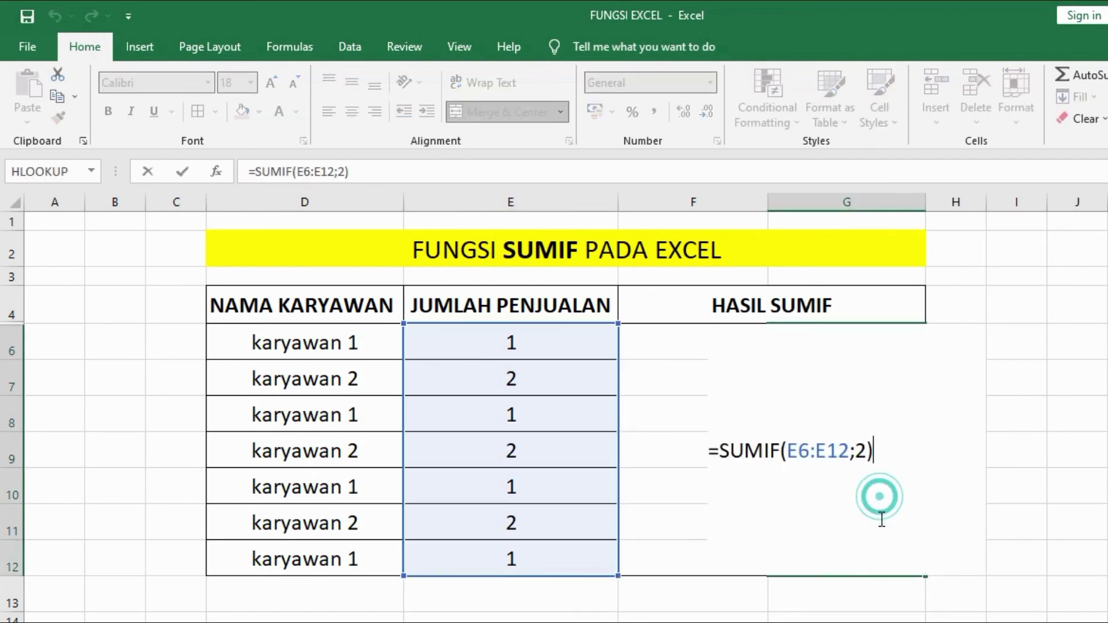
{"action": "left_click", "coordinate": [869, 464]}
{"action": "key", "text": "BackSpace"}
{"action": "type", "text": "1"}
{"action": "key", "text": "Return"}
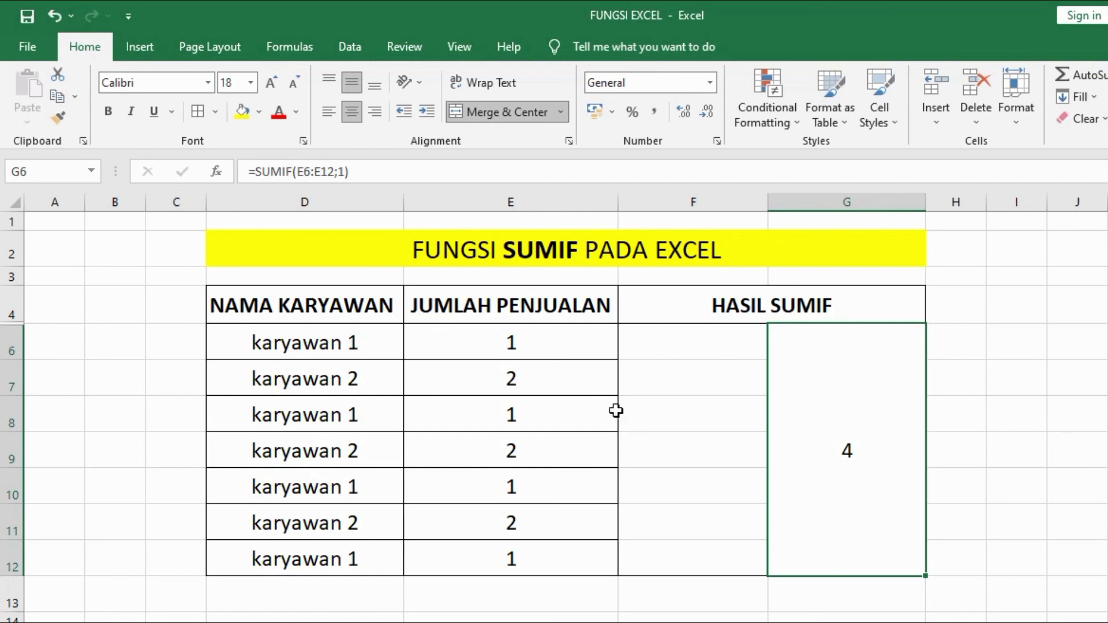
- Verify the sales values of 1 in E6, E8, E10, E12 against the updated result
{"action": "left_click", "coordinate": [563, 342]}
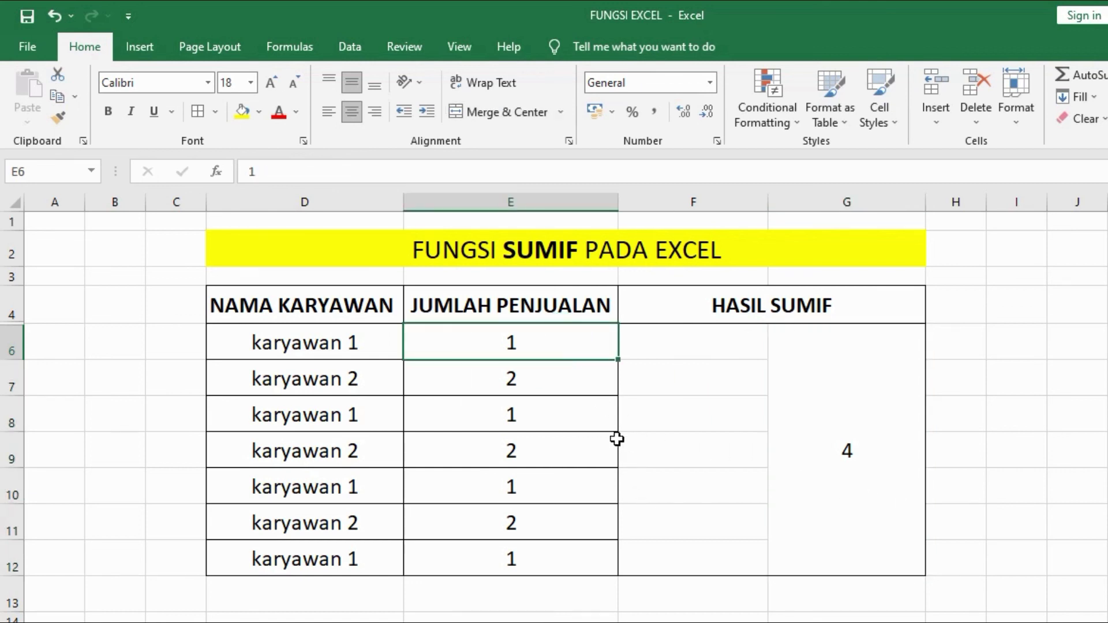
{"action": "left_click", "coordinate": [594, 414]}
{"action": "left_click", "coordinate": [585, 483]}
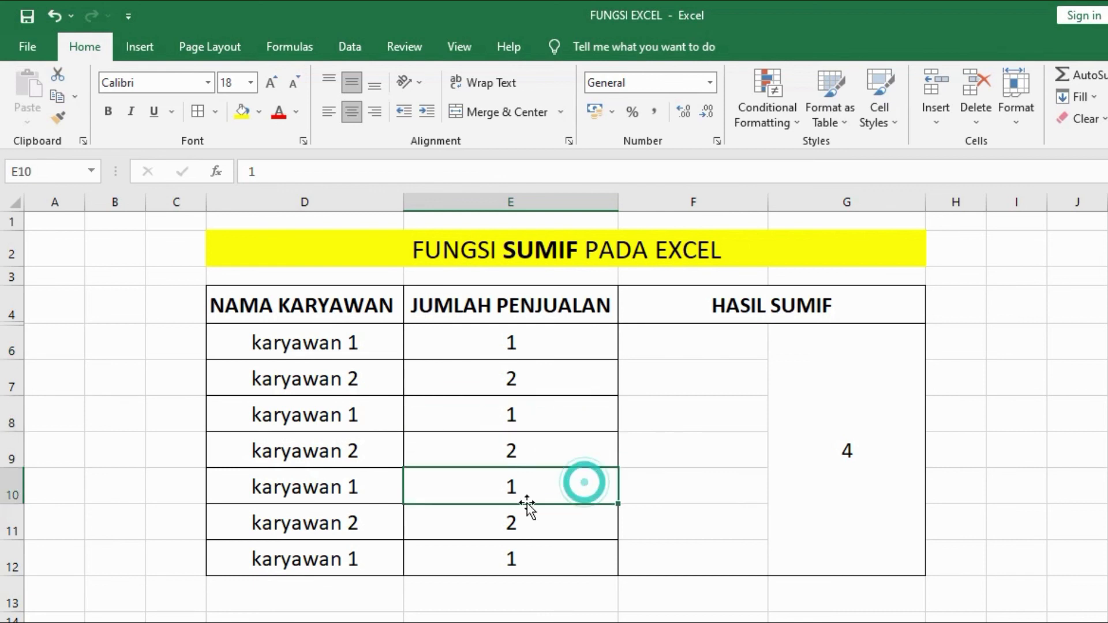
{"action": "left_click", "coordinate": [563, 565]}
{"action": "left_click", "coordinate": [848, 490]}
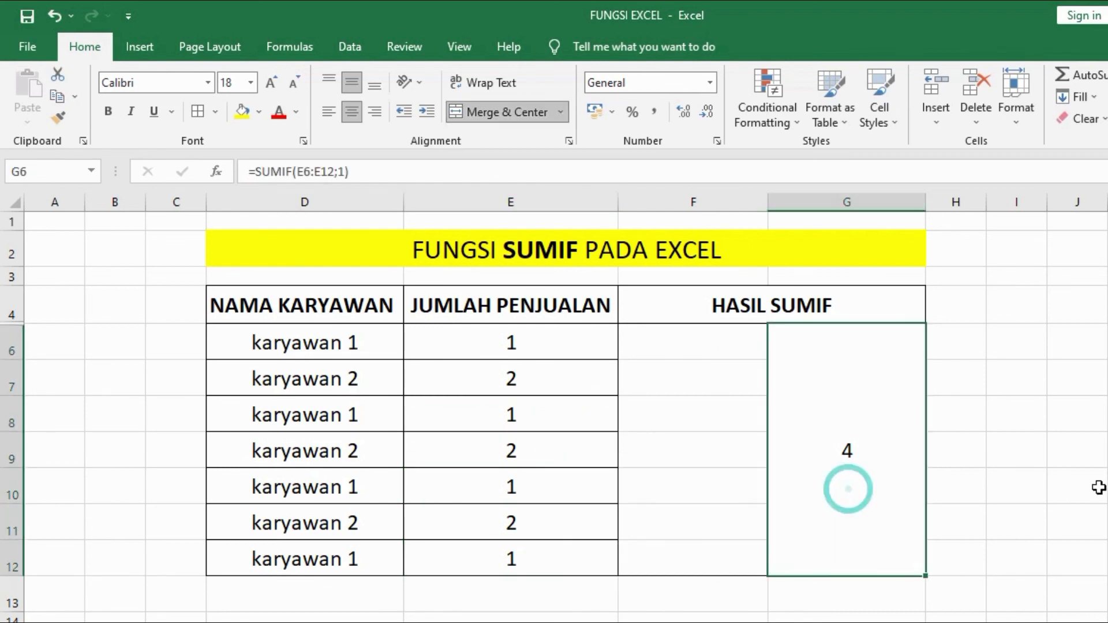